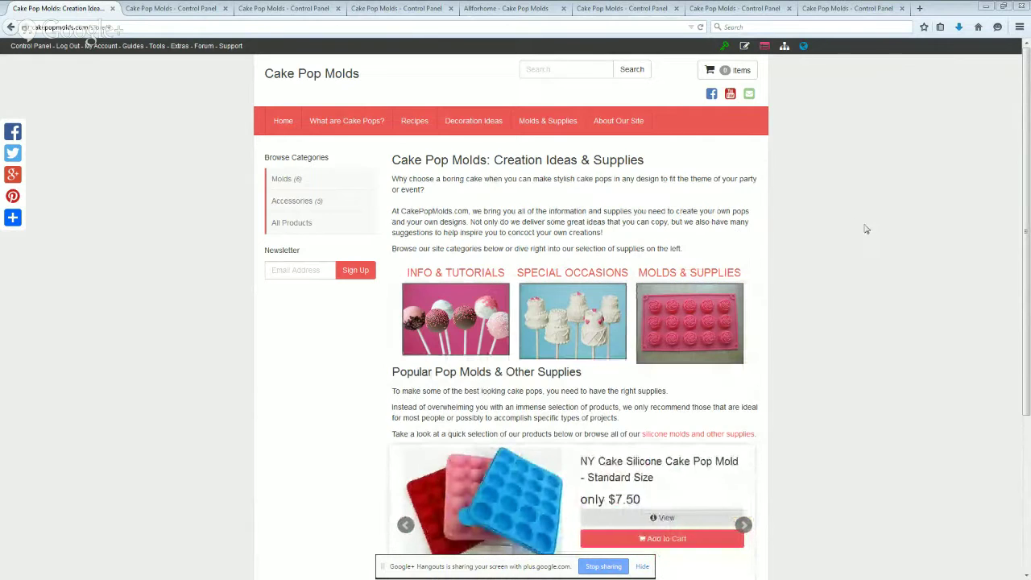
Scroll the storefront, then view and close the intro block's HTML source
{"action": "scroll", "coordinate": [864, 229], "scroll_direction": "down", "scroll_amount": 3}
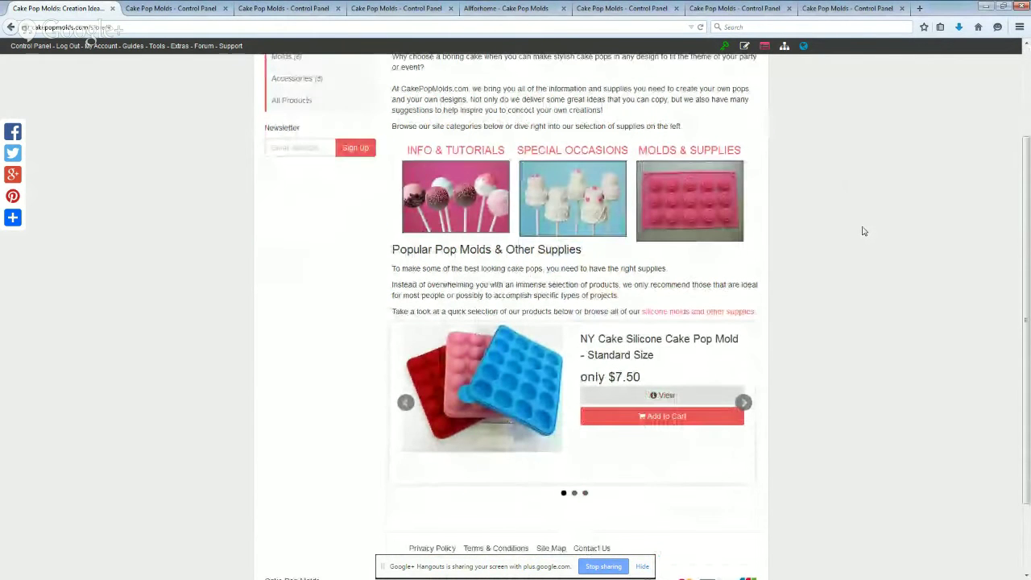
{"action": "scroll", "coordinate": [862, 232], "scroll_direction": "down", "scroll_amount": 3}
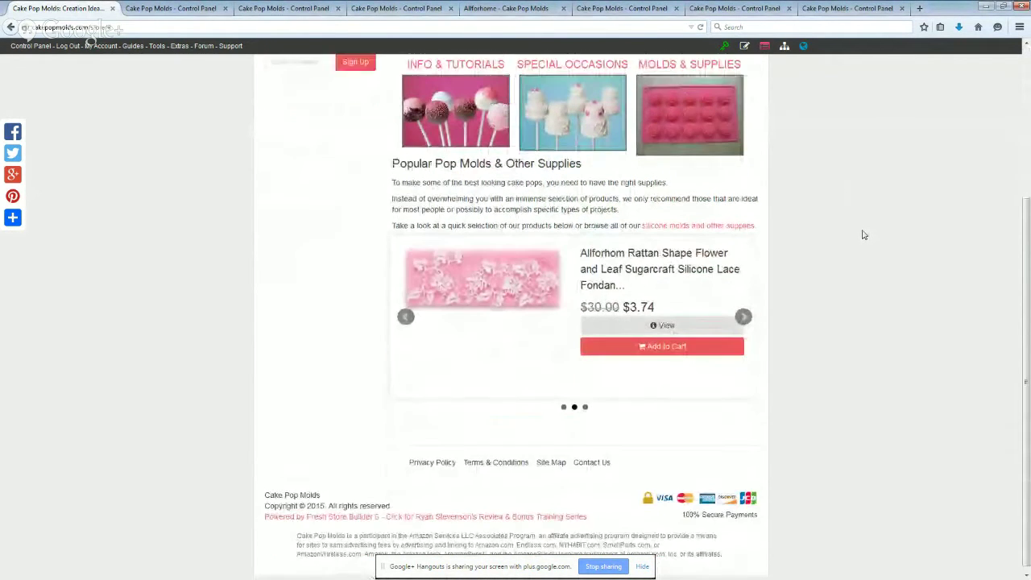
{"action": "scroll", "coordinate": [861, 238], "scroll_direction": "up", "scroll_amount": 5}
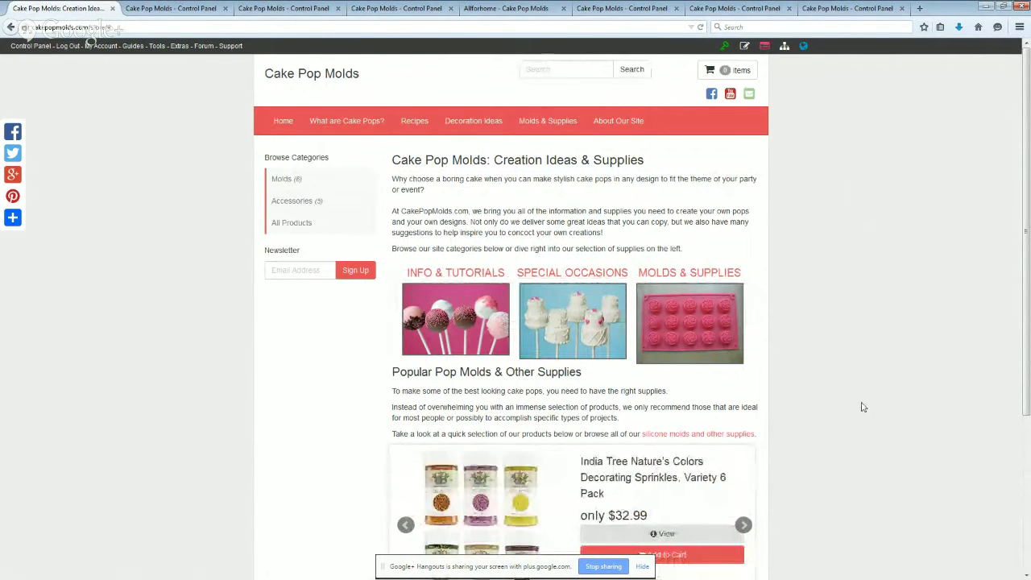
{"action": "scroll", "coordinate": [843, 417], "scroll_direction": "down", "scroll_amount": 3}
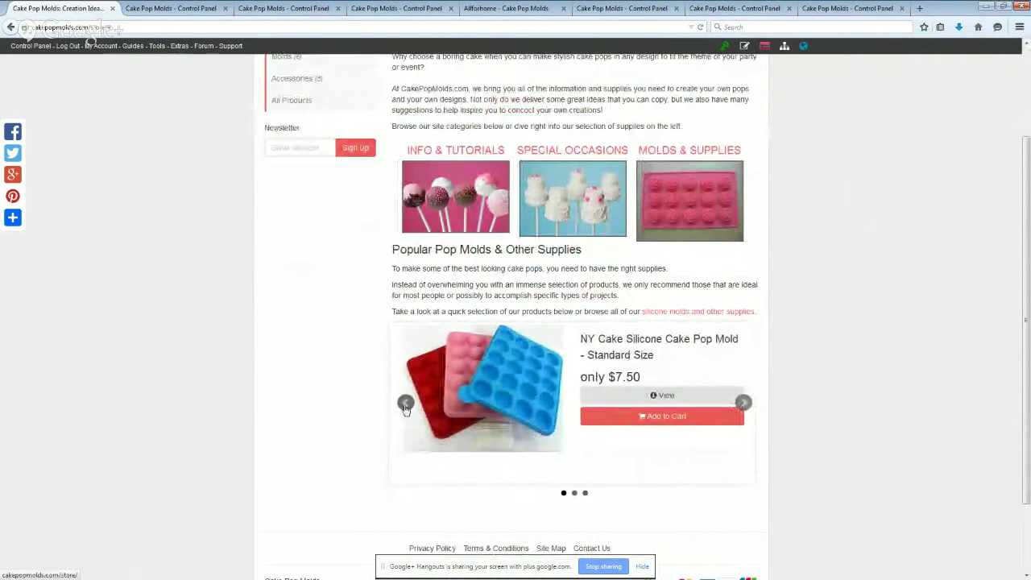
{"action": "scroll", "coordinate": [808, 367], "scroll_direction": "up", "scroll_amount": 3}
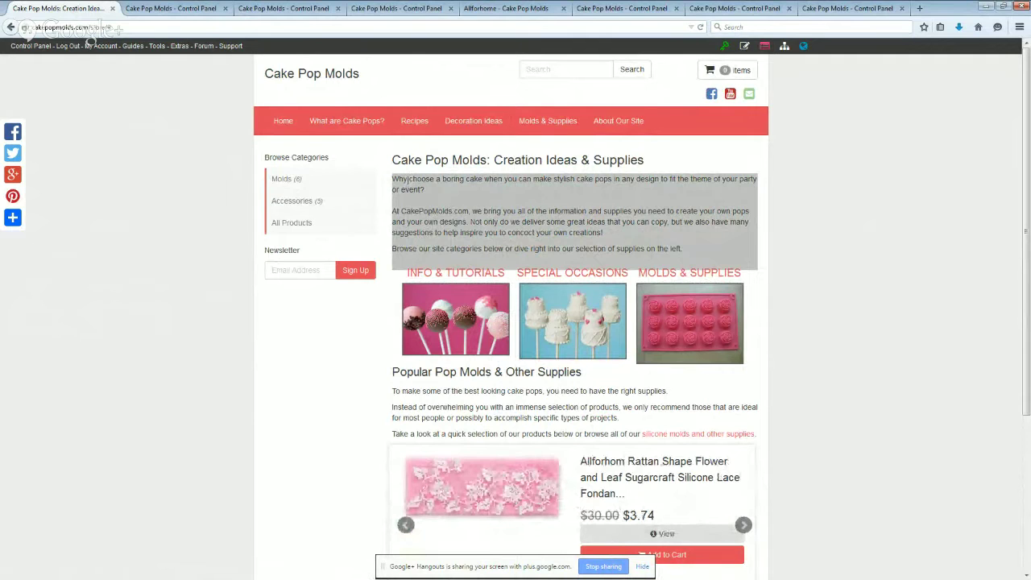
{"action": "left_click", "coordinate": [408, 179]}
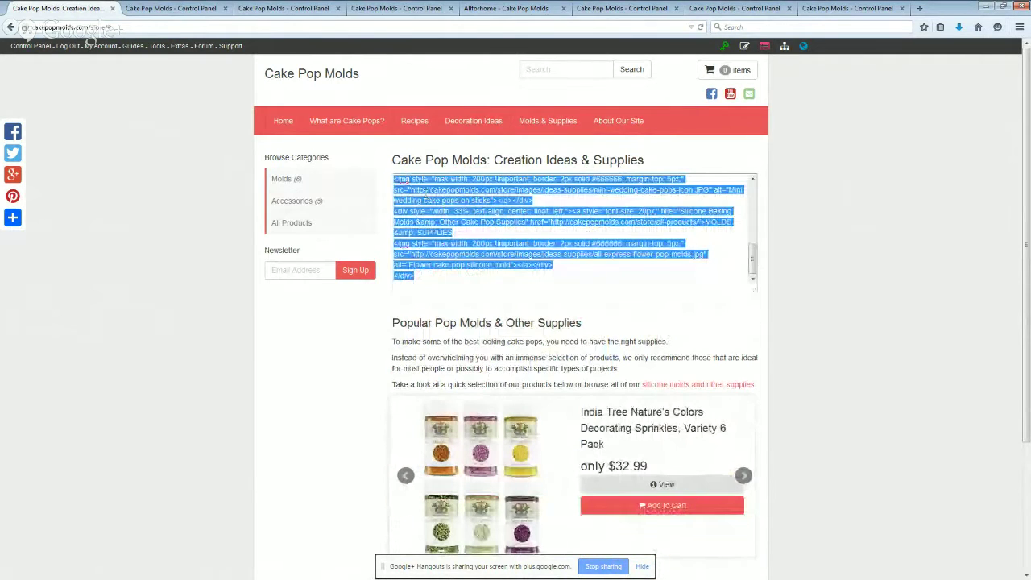
{"action": "left_click", "coordinate": [796, 242]}
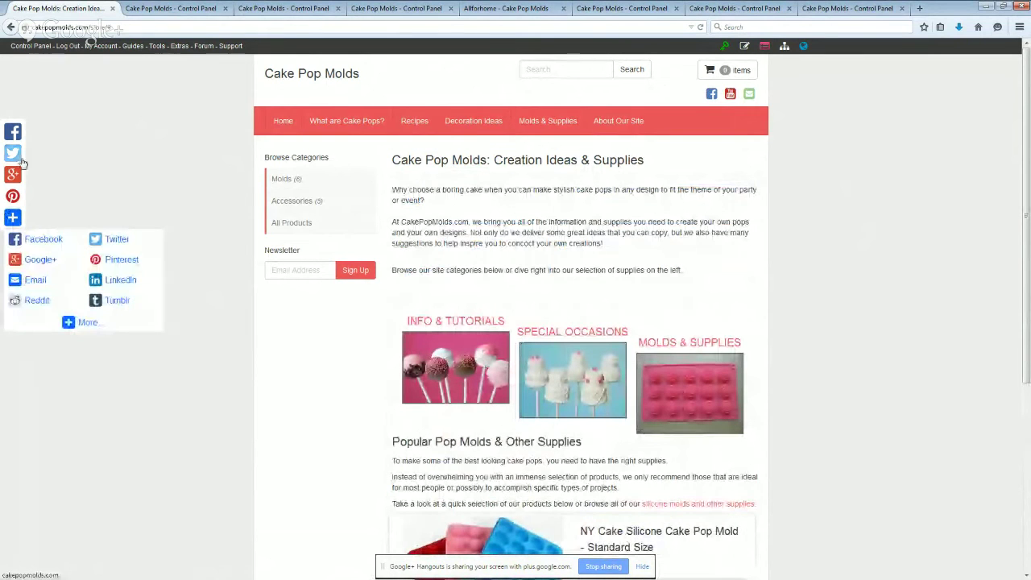
Switch to the homepage's Edit Page in the control panel and scroll through it
{"action": "left_click", "coordinate": [167, 10]}
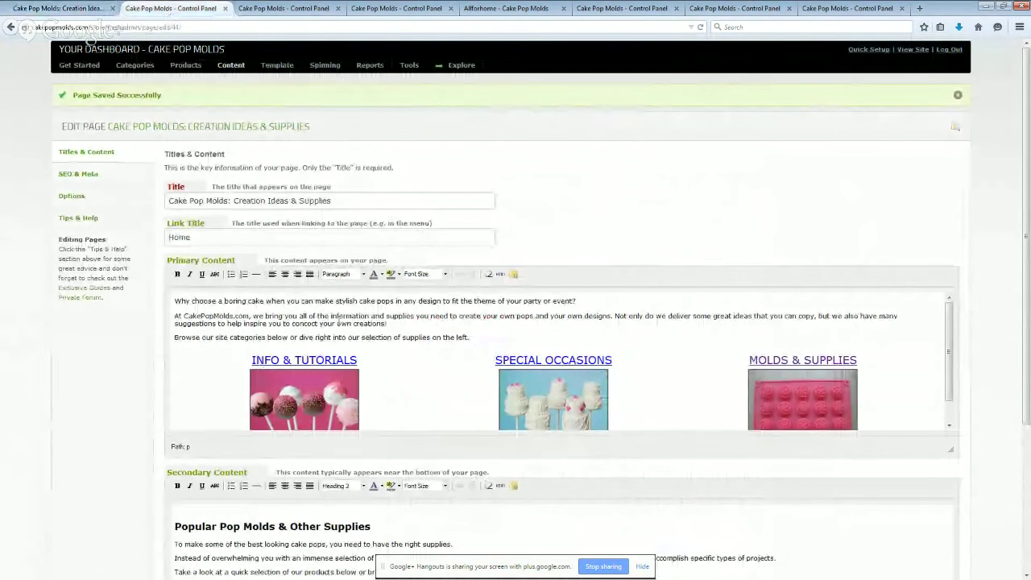
{"action": "scroll", "coordinate": [108, 394], "scroll_direction": "down", "scroll_amount": 3}
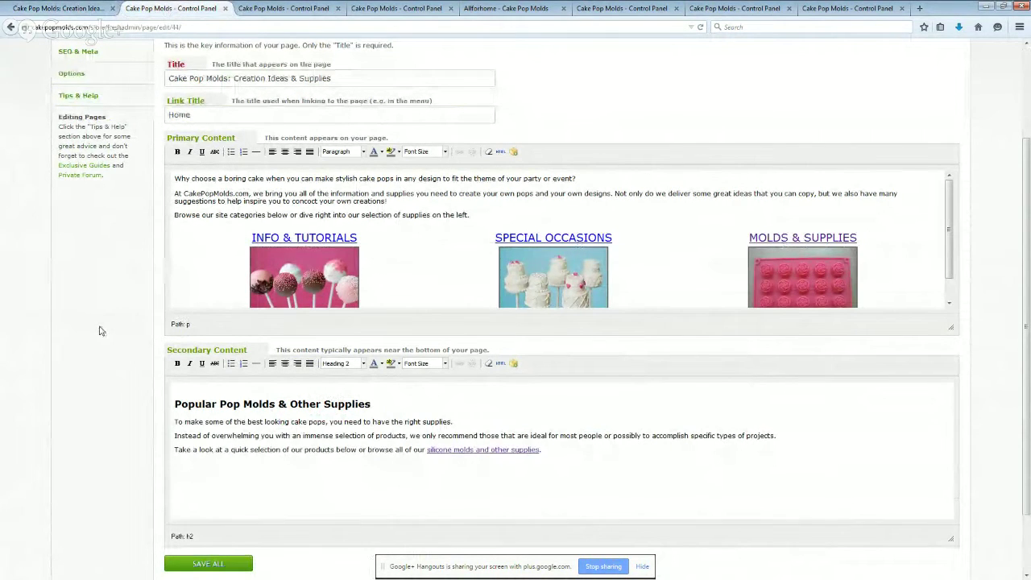
{"action": "scroll", "coordinate": [101, 330], "scroll_direction": "up", "scroll_amount": 3}
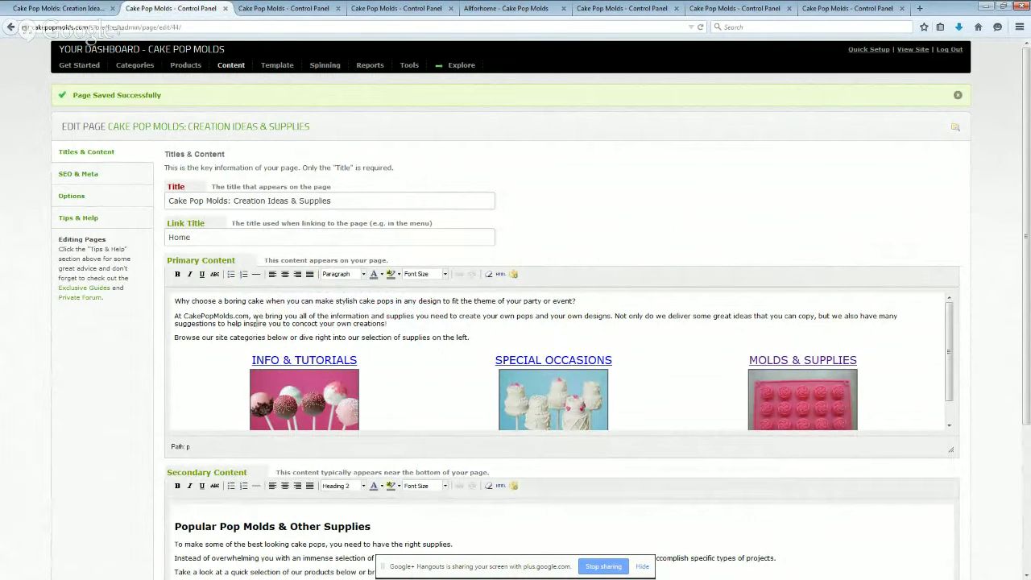
Switch to the Add New Widget form showing Page Title H1 for the Top Full Width Row
{"action": "left_click", "coordinate": [284, 9]}
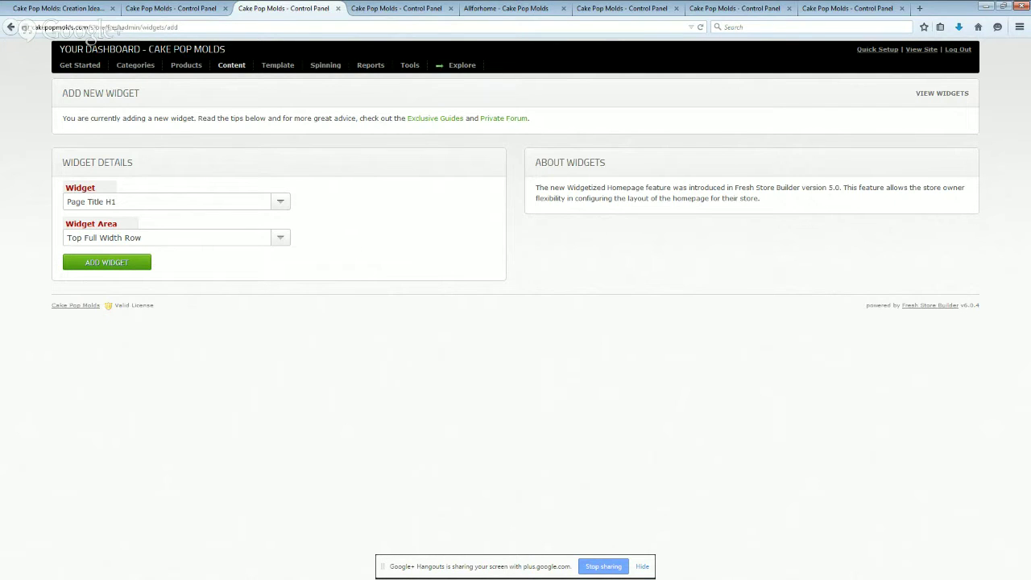
Scroll the storefront's product slider and footer, then switch back to Add New Widget
{"action": "left_click", "coordinate": [61, 8]}
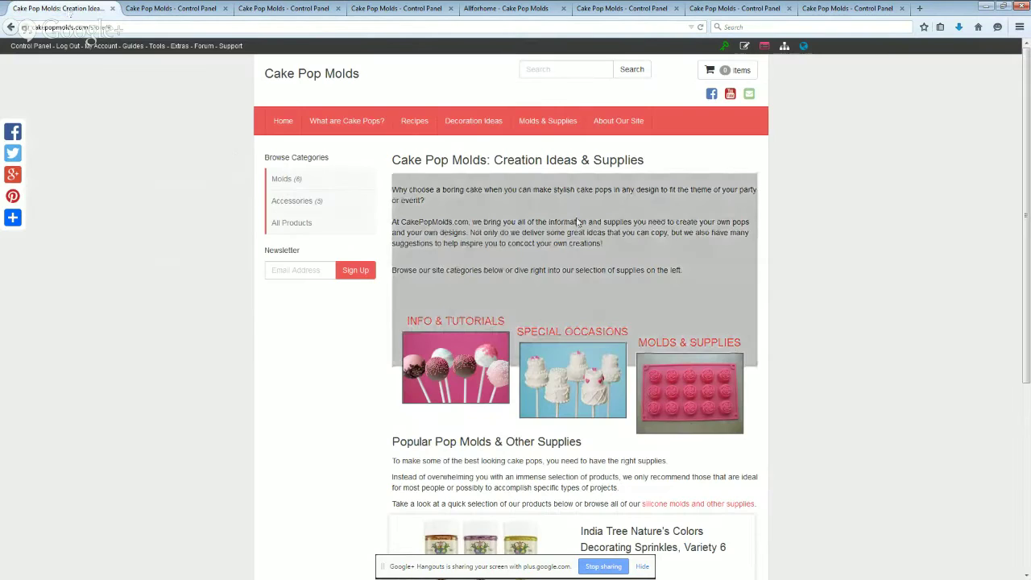
{"action": "scroll", "coordinate": [853, 236], "scroll_direction": "down", "scroll_amount": 3}
{"action": "scroll", "coordinate": [848, 248], "scroll_direction": "down", "scroll_amount": 3}
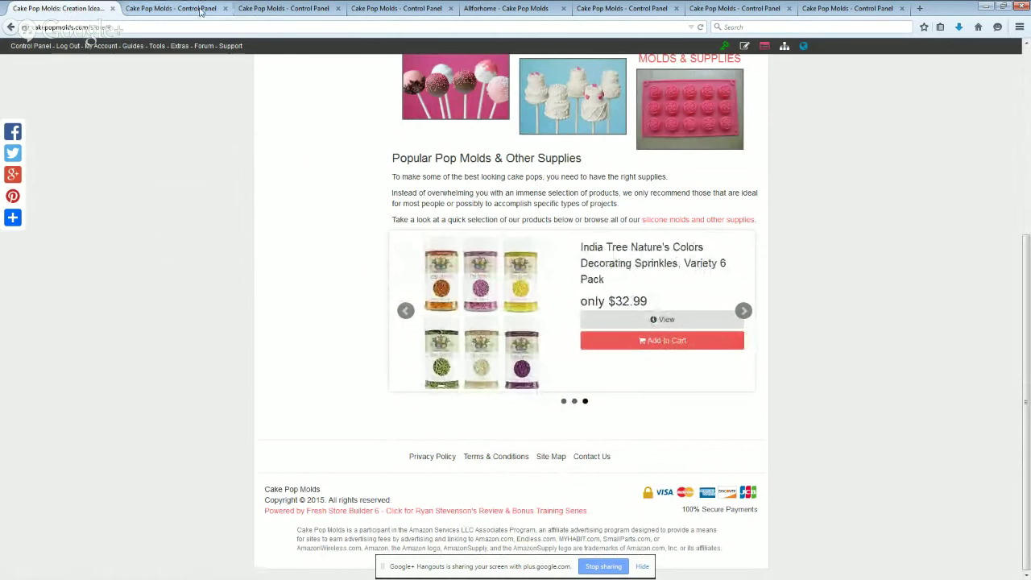
{"action": "left_click", "coordinate": [274, 9]}
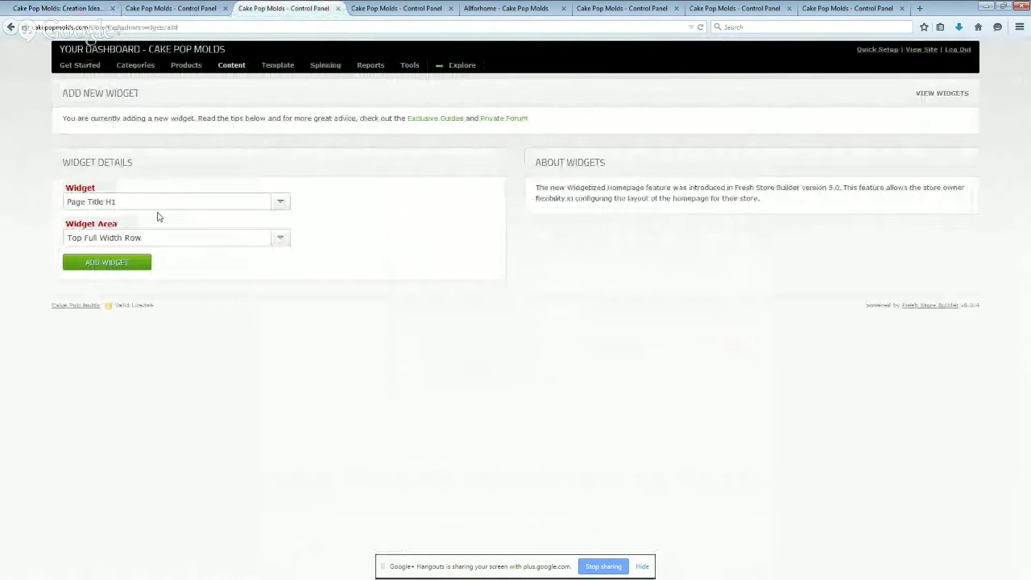
Browse the available widgets list without choosing, briefly checking the homepage edit form
{"action": "left_click", "coordinate": [115, 203]}
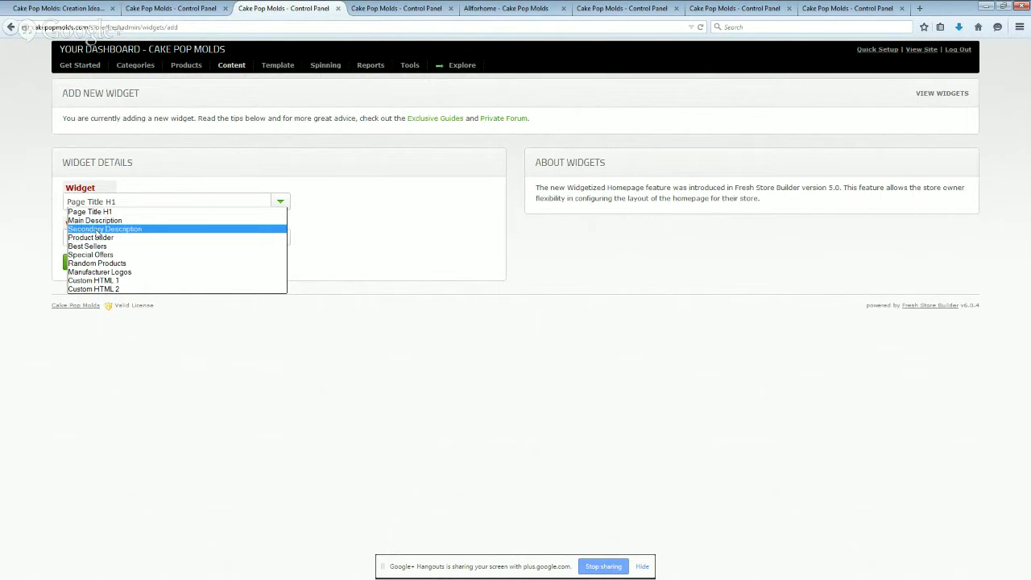
{"action": "left_click", "coordinate": [362, 298]}
{"action": "left_click", "coordinate": [163, 8]}
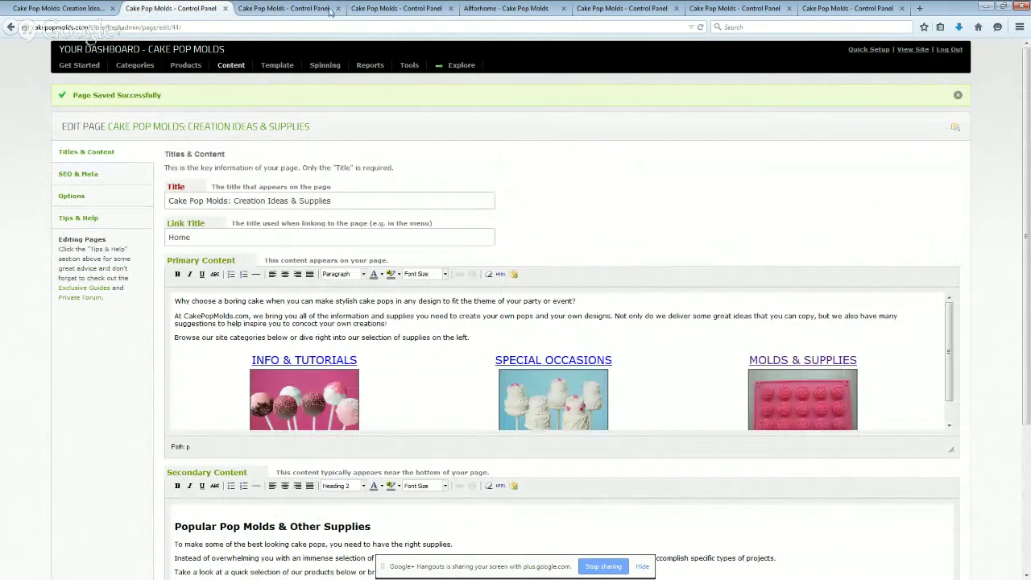
{"action": "left_click", "coordinate": [277, 8]}
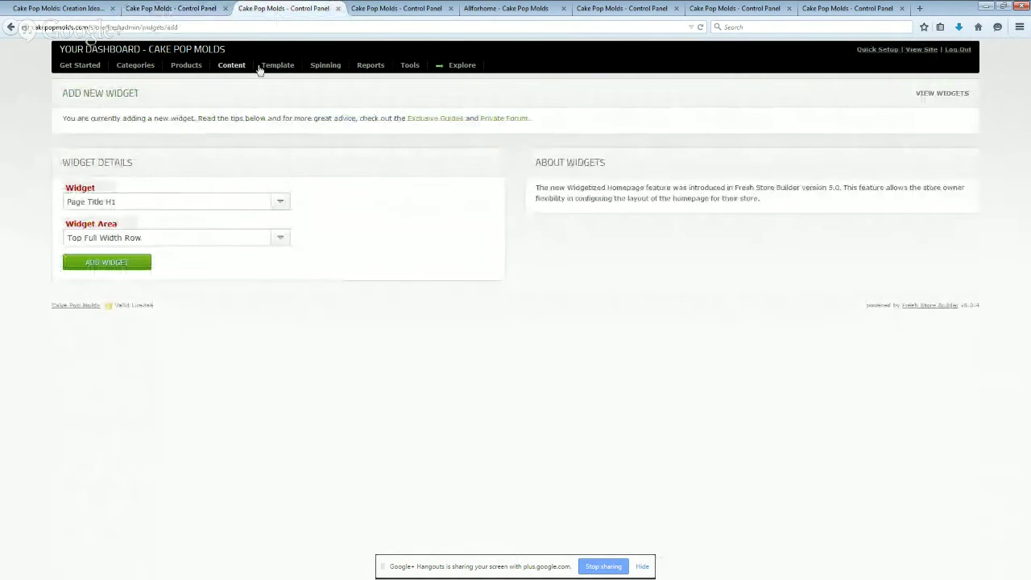
Add a Best Sellers widget placed in the Bottom Full Width Row
{"action": "left_click", "coordinate": [108, 202]}
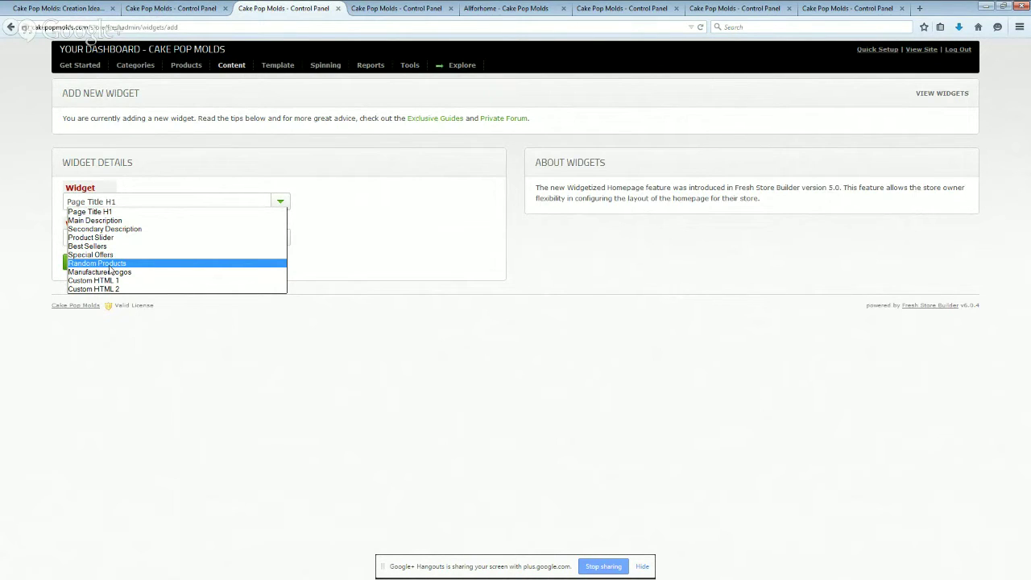
{"action": "left_click", "coordinate": [102, 248]}
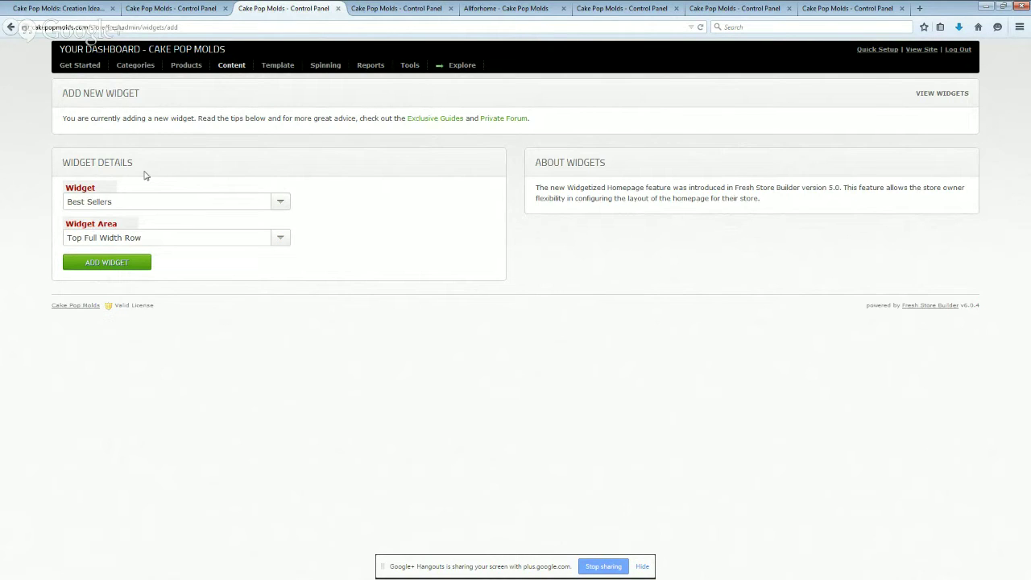
{"action": "left_click", "coordinate": [97, 241]}
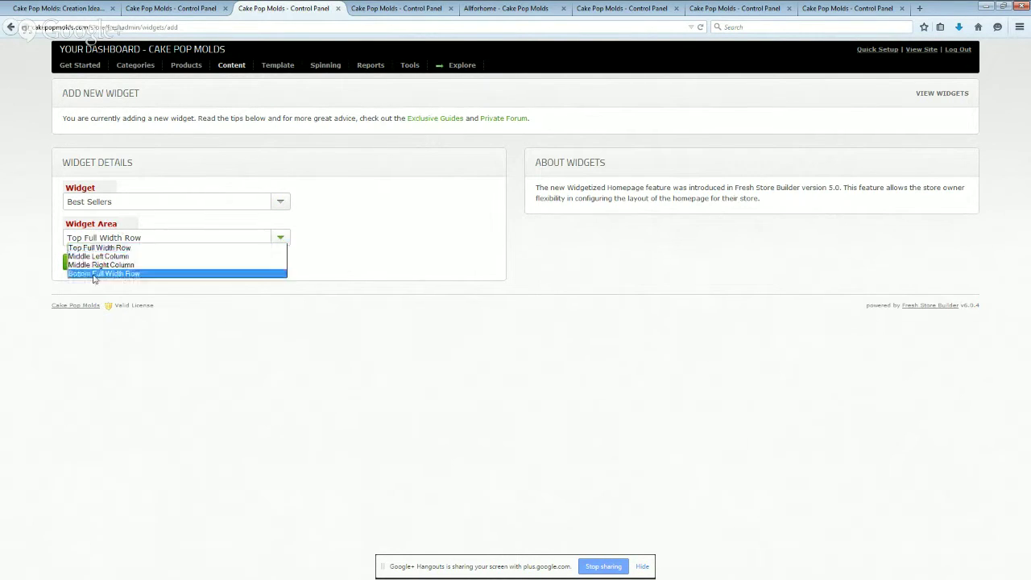
{"action": "left_click", "coordinate": [95, 273]}
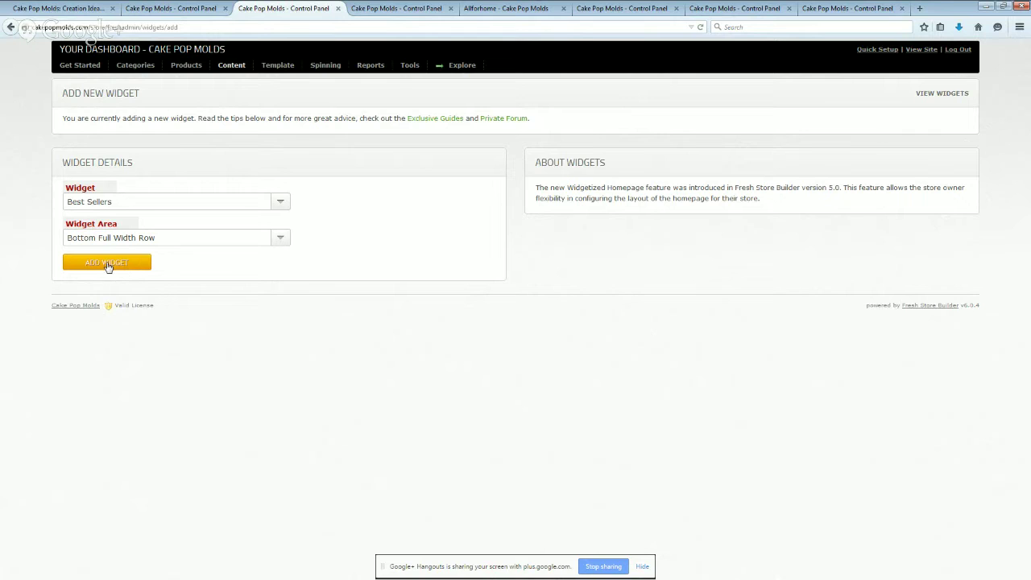
{"action": "left_click", "coordinate": [114, 264]}
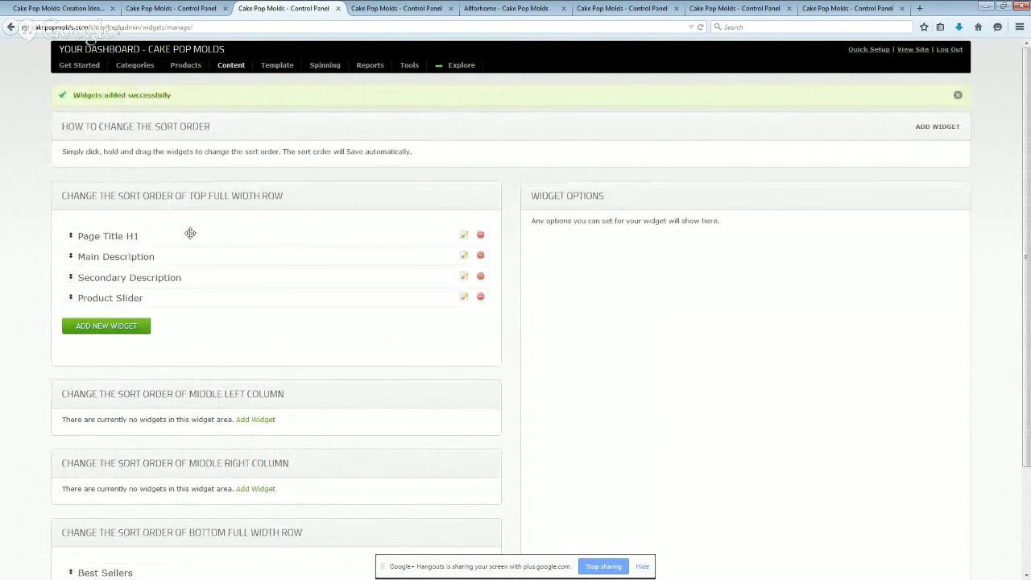
{"action": "scroll", "coordinate": [210, 238], "scroll_direction": "down", "scroll_amount": 3}
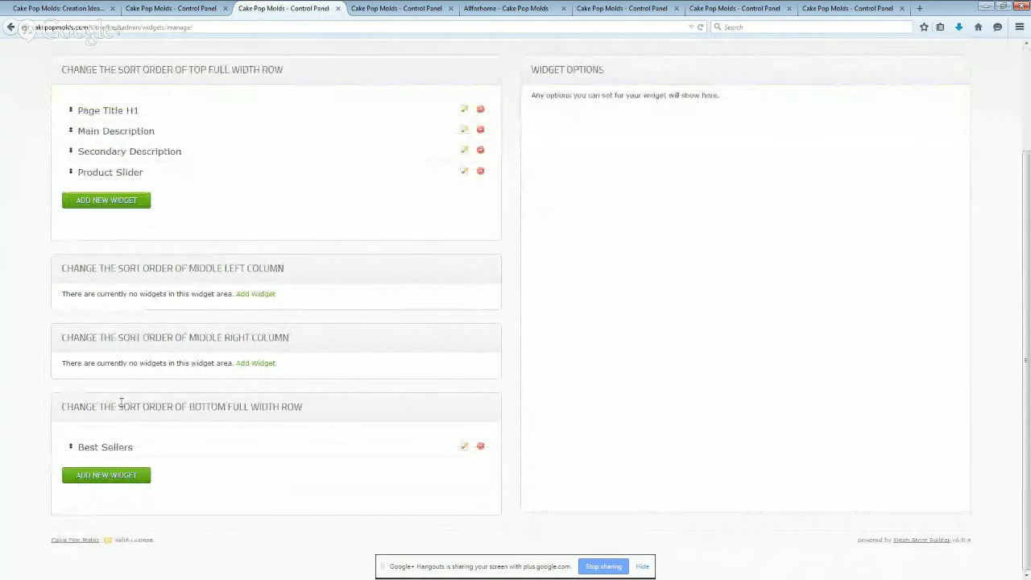
{"action": "left_click", "coordinate": [58, 8]}
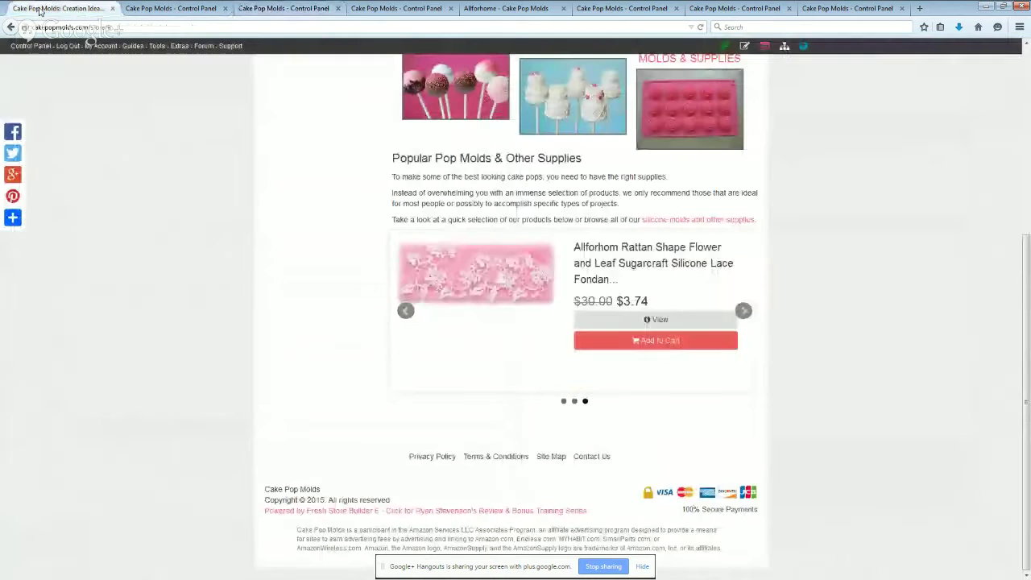
{"action": "left_click", "coordinate": [700, 27]}
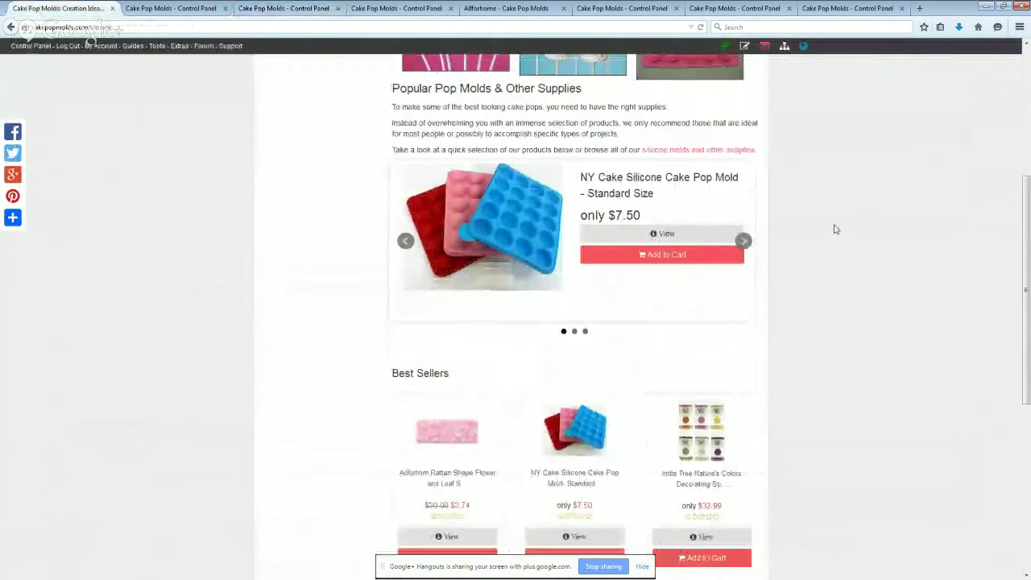
{"action": "scroll", "coordinate": [840, 230], "scroll_direction": "down", "scroll_amount": 1}
{"action": "scroll", "coordinate": [840, 229], "scroll_direction": "down", "scroll_amount": 2}
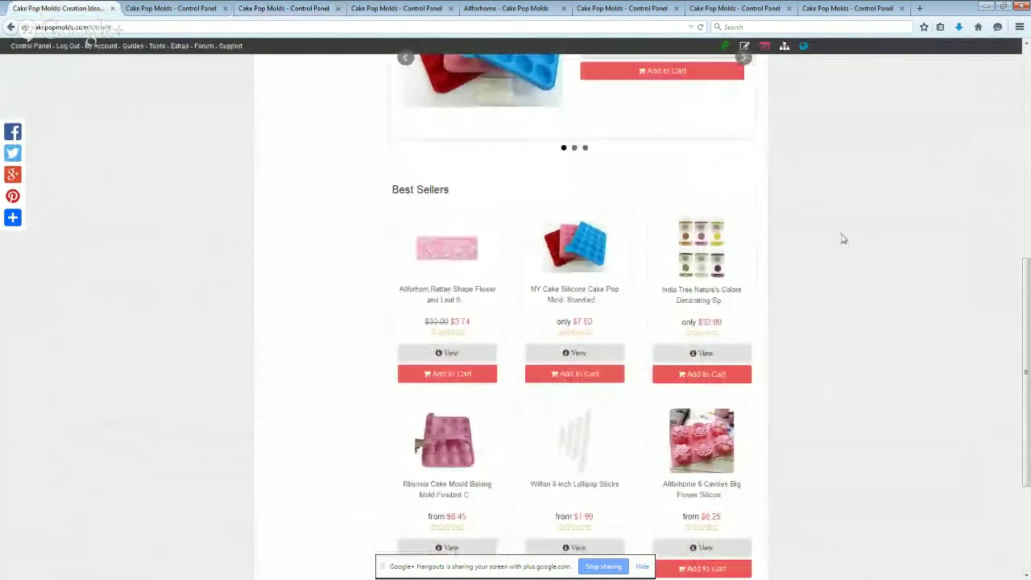
{"action": "scroll", "coordinate": [840, 230], "scroll_direction": "down", "scroll_amount": 1}
{"action": "scroll", "coordinate": [860, 317], "scroll_direction": "down", "scroll_amount": 1}
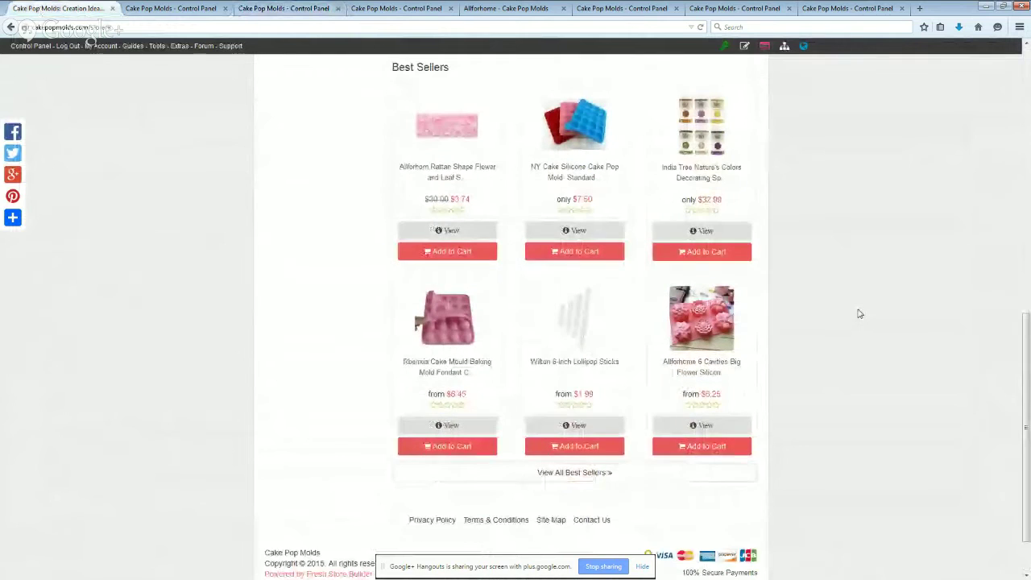
{"action": "scroll", "coordinate": [854, 318], "scroll_direction": "up", "scroll_amount": 1}
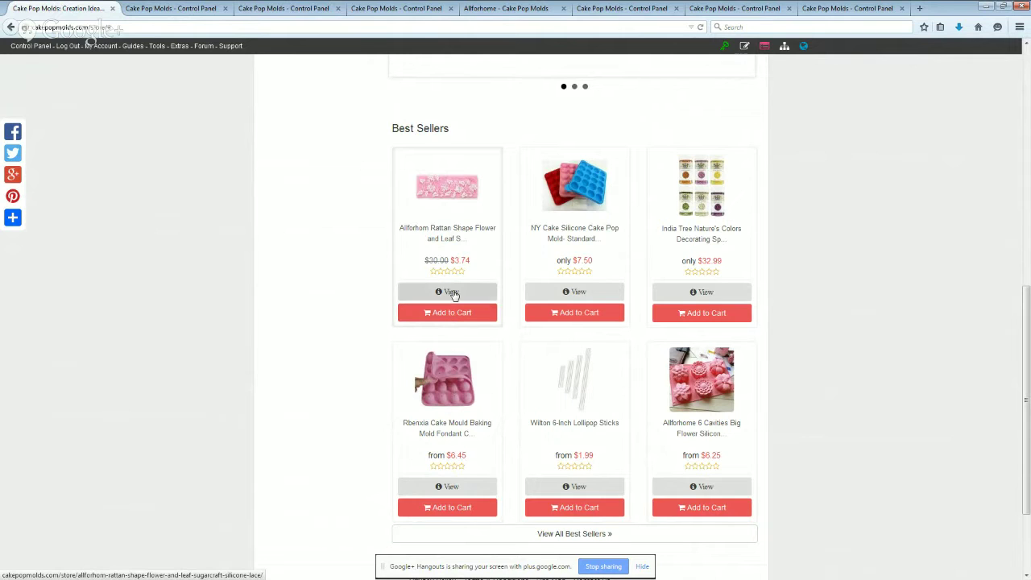
{"action": "left_click", "coordinate": [295, 9]}
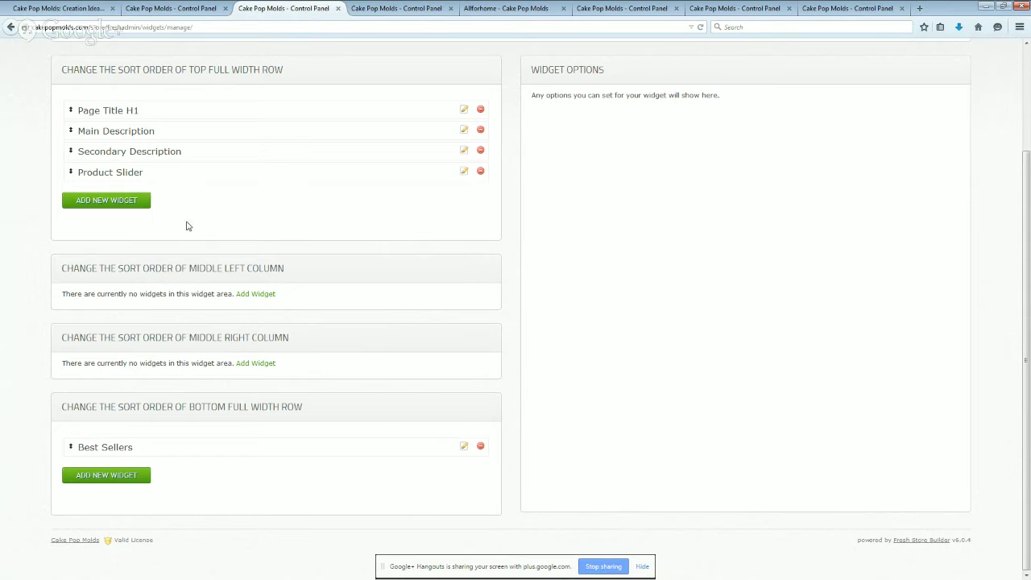
Start another widget and browse the Widget list unchanged, then view the manufacturers list
{"action": "left_click", "coordinate": [259, 295]}
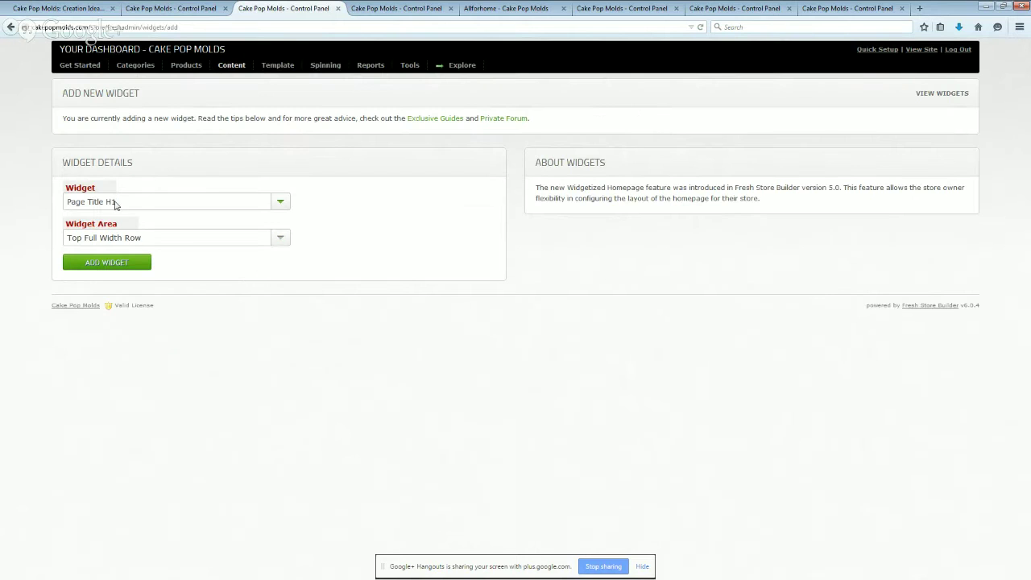
{"action": "left_click", "coordinate": [115, 203]}
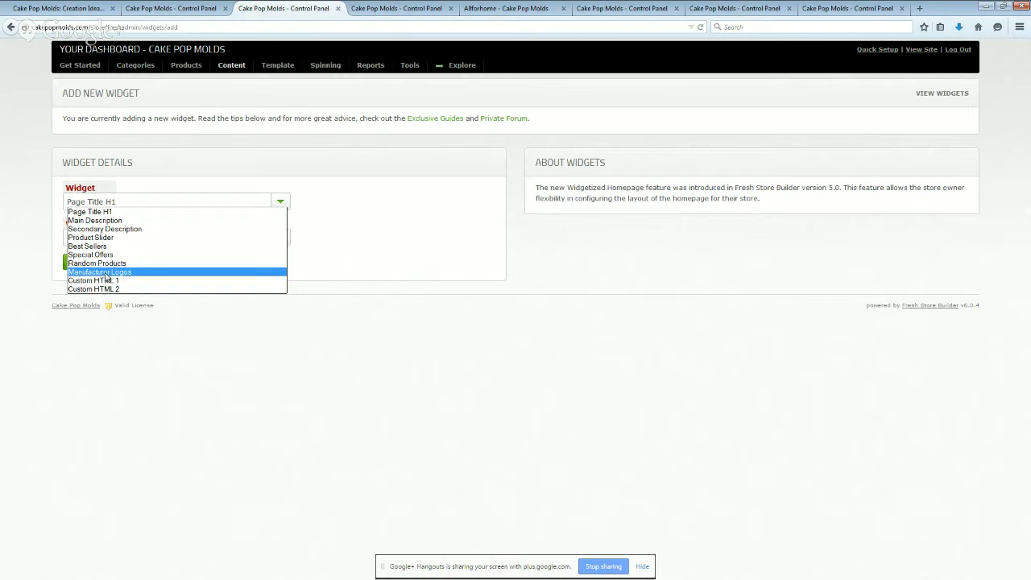
{"action": "left_click", "coordinate": [197, 164]}
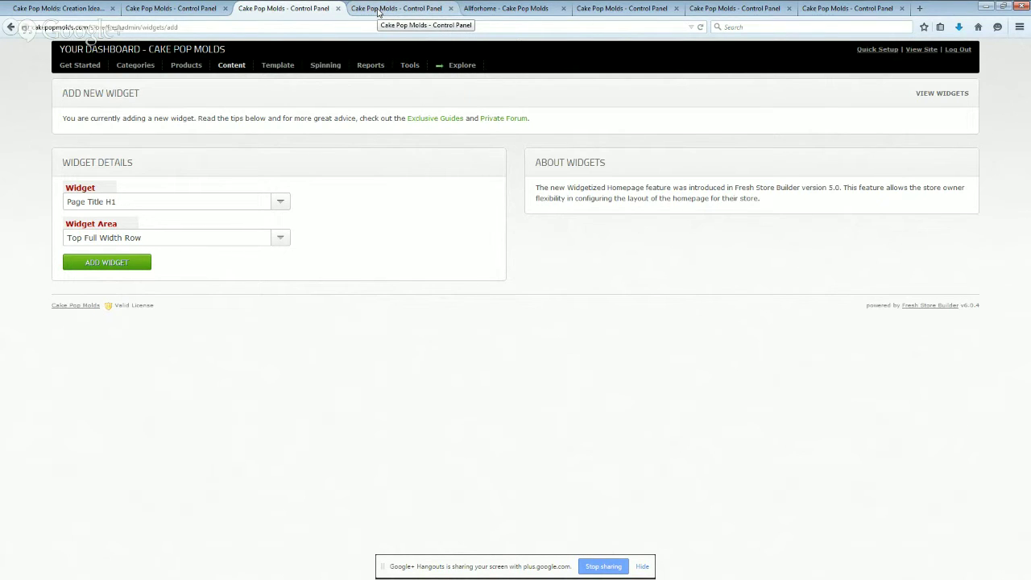
{"action": "left_click", "coordinate": [377, 10]}
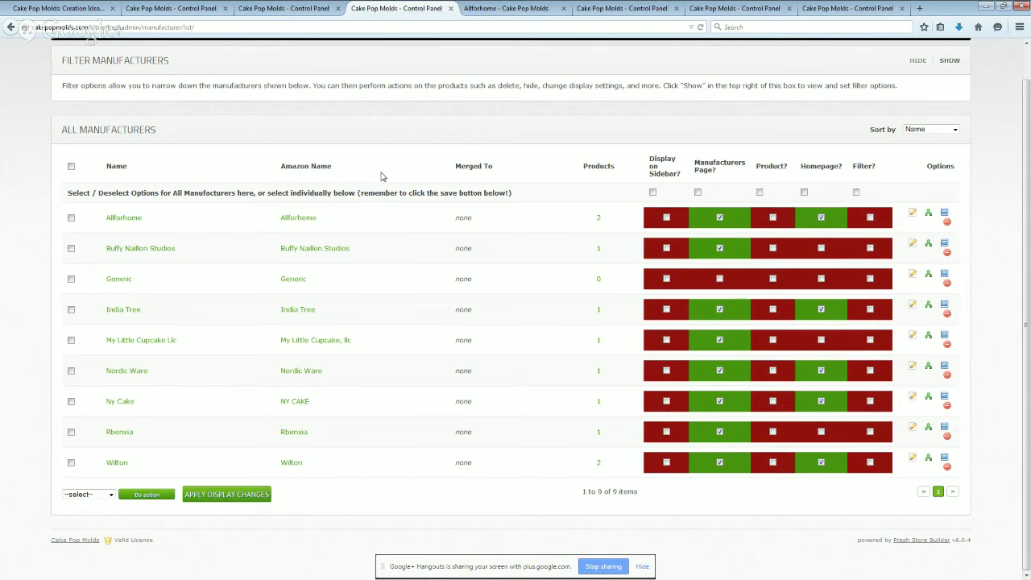
Open the Allforhome manufacturer page and scroll through its two mold products
{"action": "left_click", "coordinate": [488, 13]}
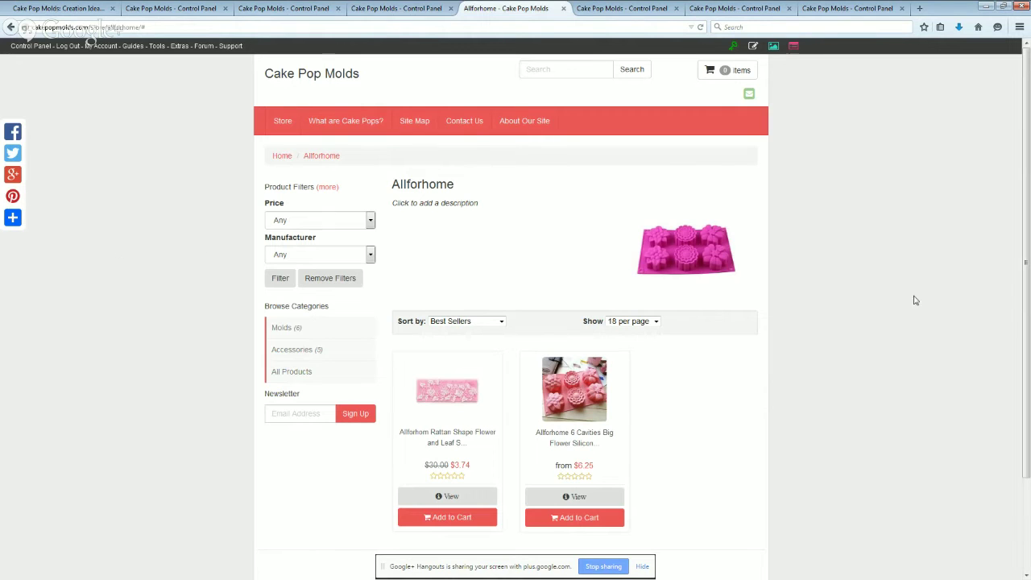
{"action": "scroll", "coordinate": [908, 282], "scroll_direction": "down", "scroll_amount": 1}
{"action": "scroll", "coordinate": [895, 294], "scroll_direction": "down", "scroll_amount": 3}
{"action": "scroll", "coordinate": [891, 304], "scroll_direction": "up", "scroll_amount": 4}
{"action": "scroll", "coordinate": [891, 303], "scroll_direction": "down", "scroll_amount": 2}
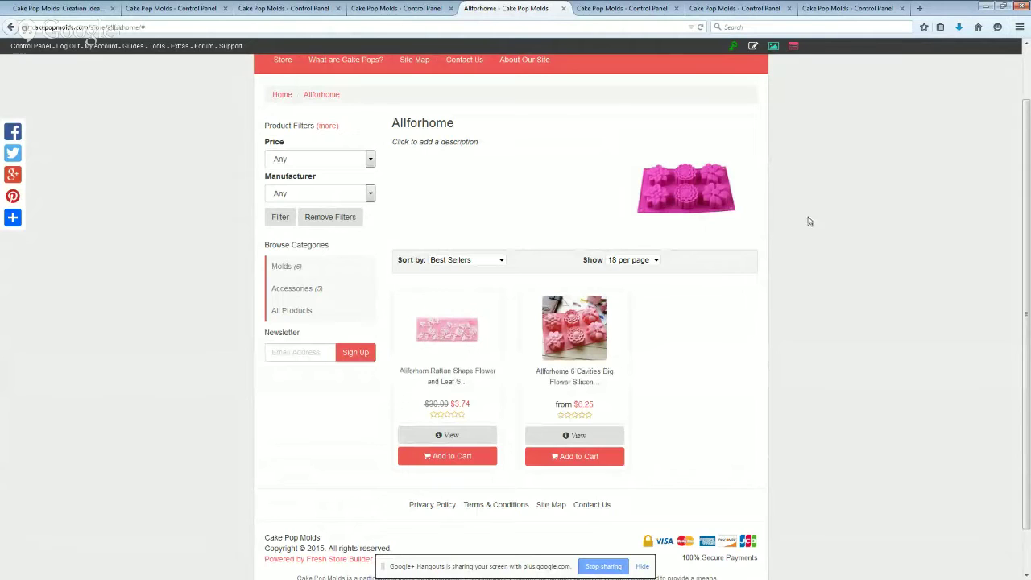
Return to the homepage and scroll down to the six-product Best Sellers grid and footer
{"action": "left_click", "coordinate": [48, 9]}
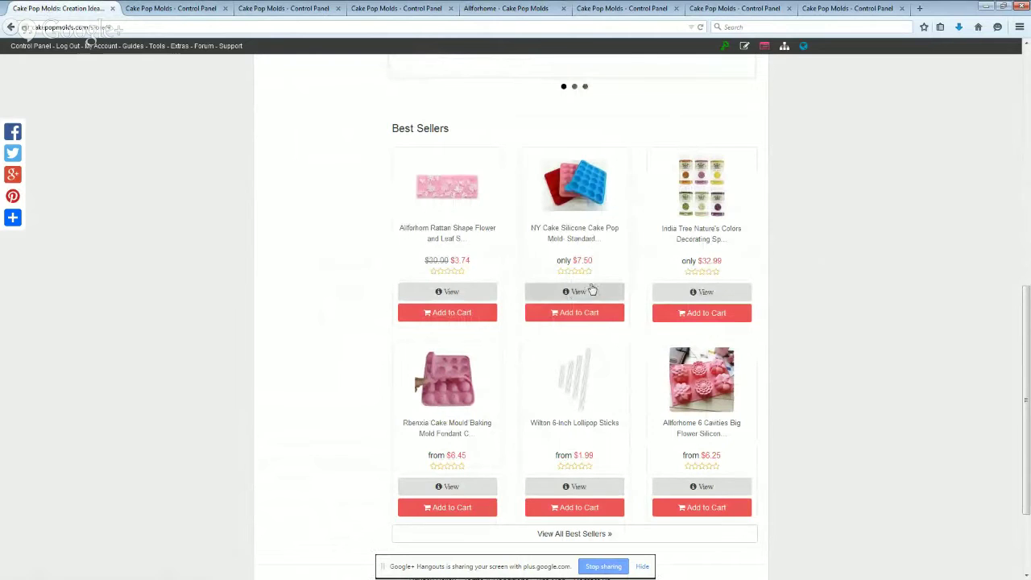
{"action": "scroll", "coordinate": [594, 291], "scroll_direction": "up", "scroll_amount": 5}
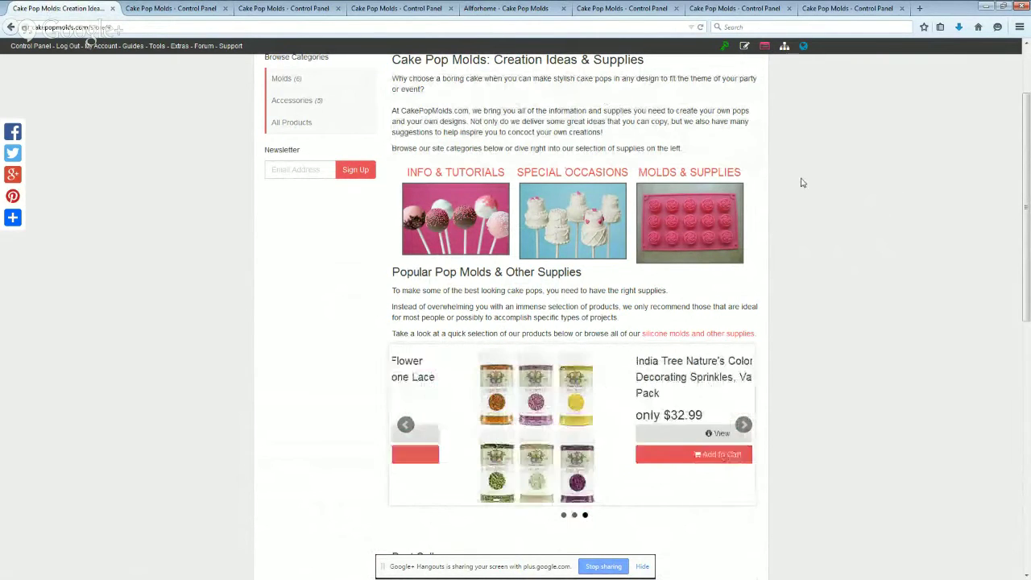
{"action": "scroll", "coordinate": [856, 237], "scroll_direction": "up", "scroll_amount": 3}
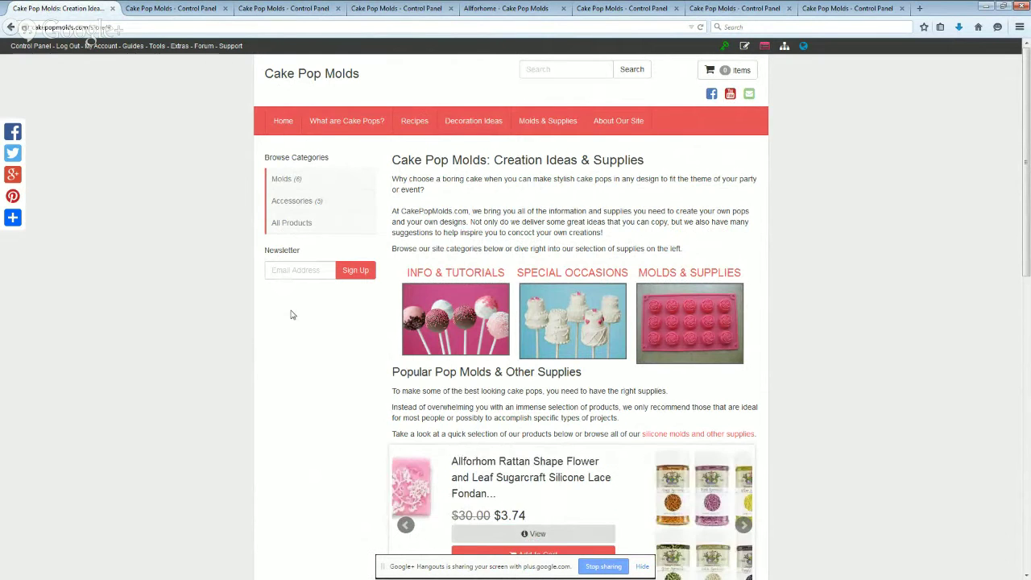
{"action": "scroll", "coordinate": [294, 299], "scroll_direction": "down", "scroll_amount": 3}
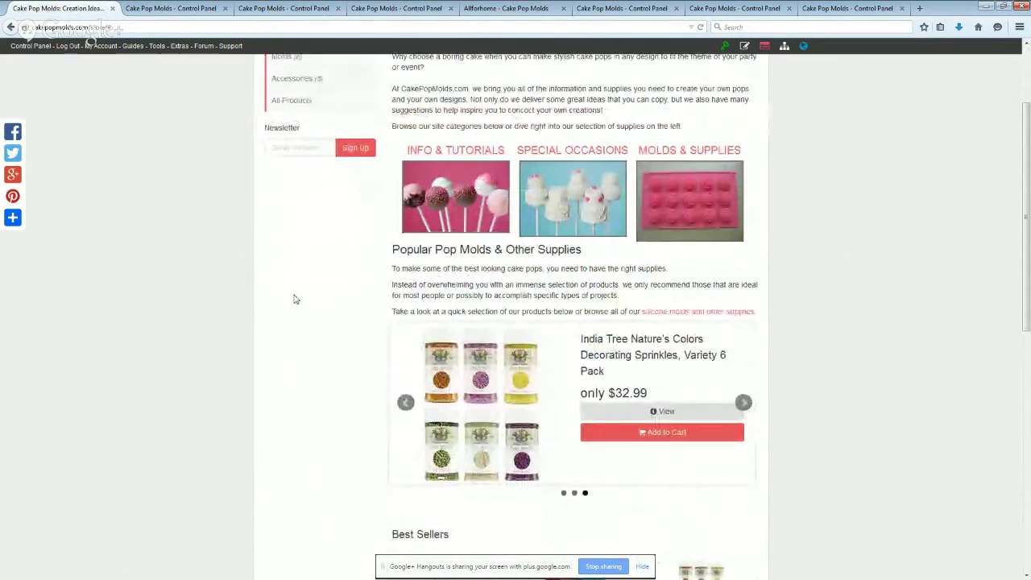
{"action": "scroll", "coordinate": [318, 314], "scroll_direction": "down", "scroll_amount": 4}
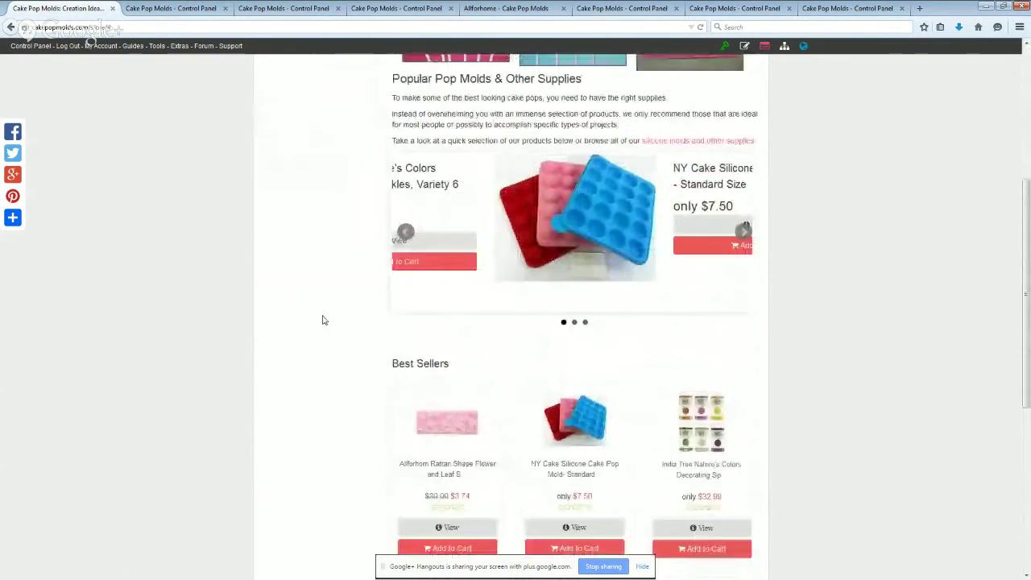
{"action": "scroll", "coordinate": [322, 317], "scroll_direction": "down", "scroll_amount": 2}
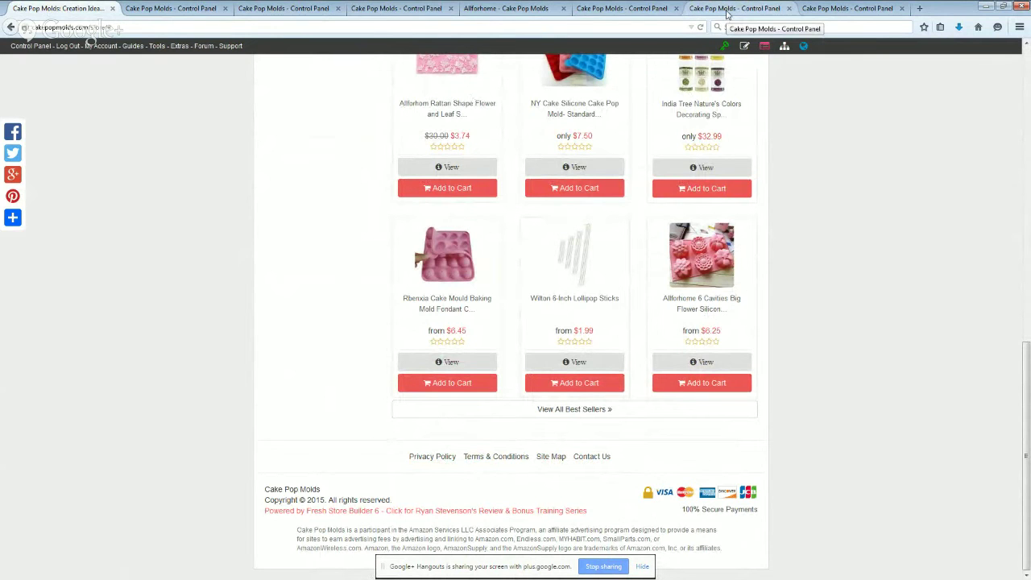
Open Top Navigation Links from the template options in a new tab, then view the storefront
{"action": "left_click", "coordinate": [657, 9]}
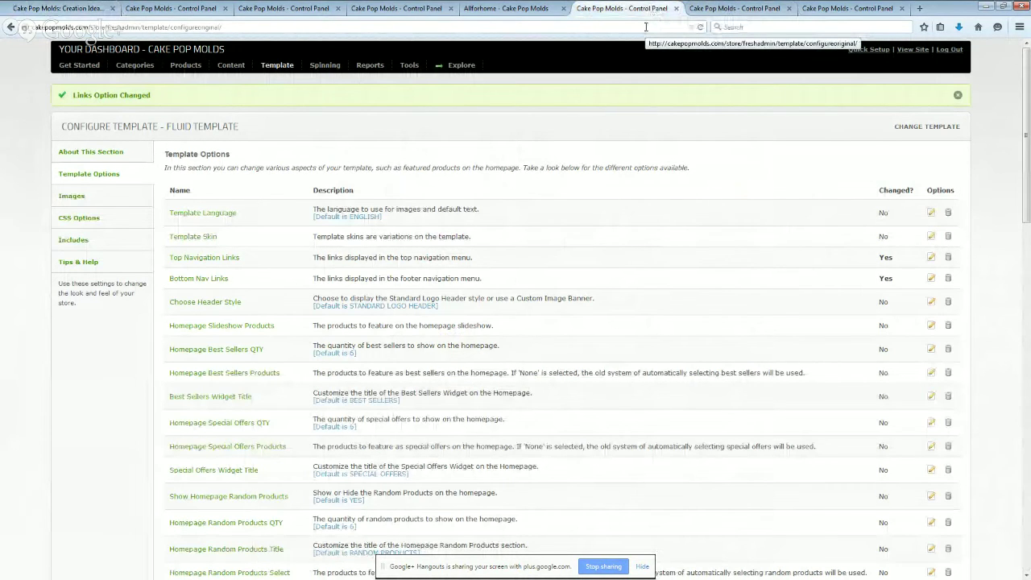
{"action": "middle_click", "coordinate": [193, 263]}
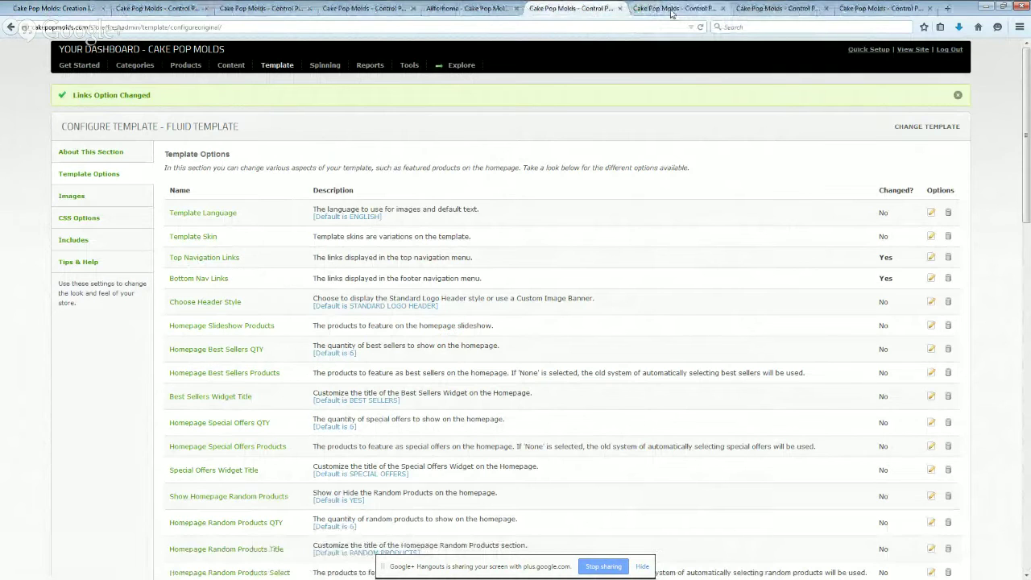
{"action": "left_click", "coordinate": [671, 9]}
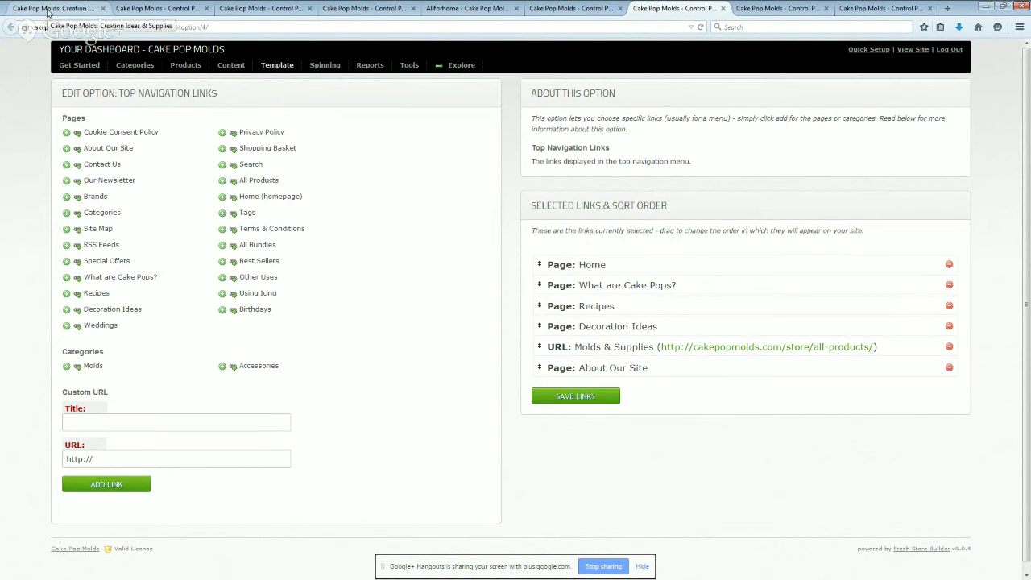
{"action": "left_click", "coordinate": [48, 9]}
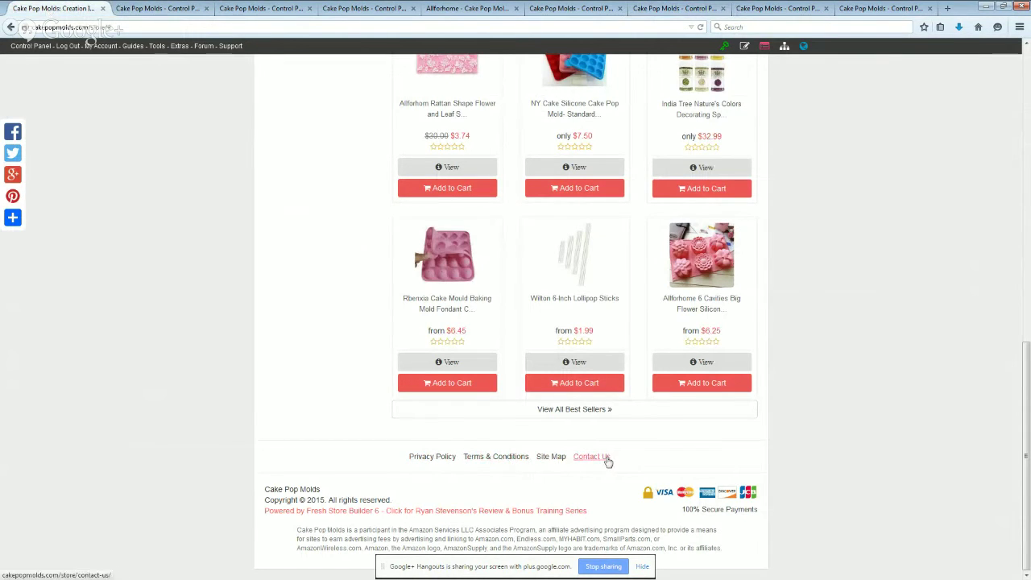
Scroll the storefront to the top and reopen the Top Navigation Links editor's six links
{"action": "scroll", "coordinate": [865, 433], "scroll_direction": "up", "scroll_amount": 5}
{"action": "scroll", "coordinate": [811, 242], "scroll_direction": "up", "scroll_amount": 5}
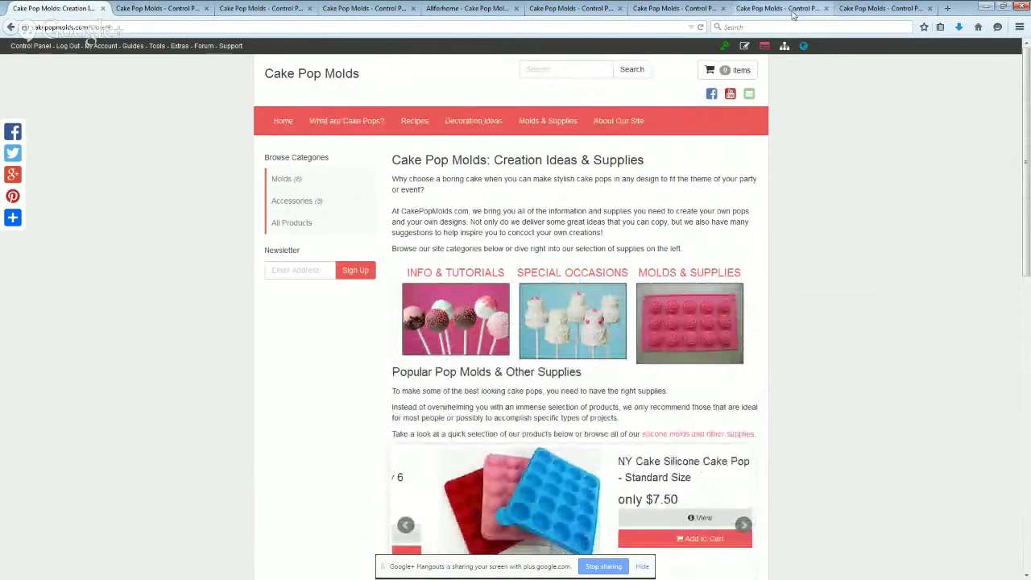
{"action": "left_click", "coordinate": [673, 8]}
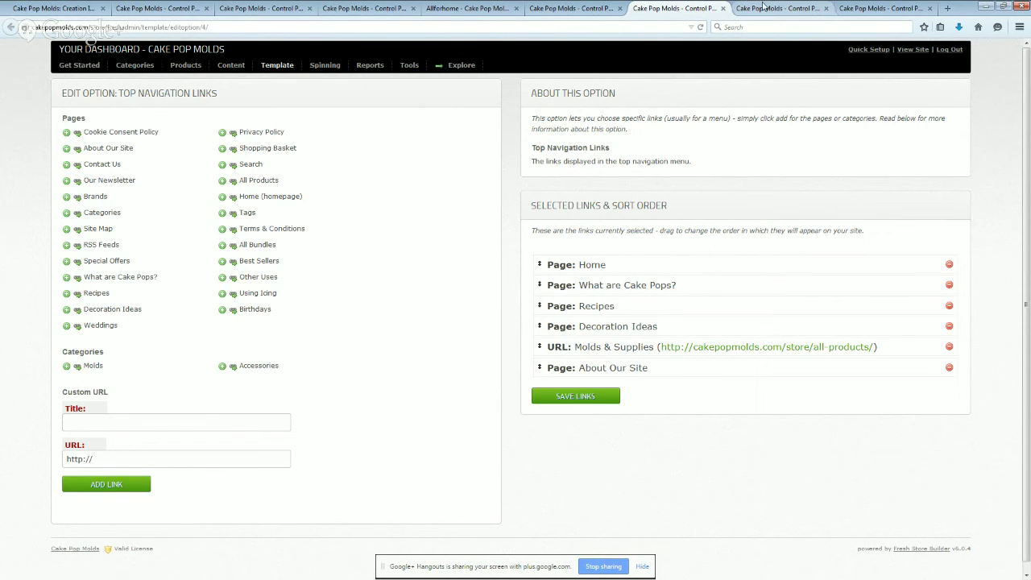
Show the seven sideboxes under Content > Your Sideboxes, with Search and Your Shopping Cart disabled
{"action": "left_click", "coordinate": [769, 8]}
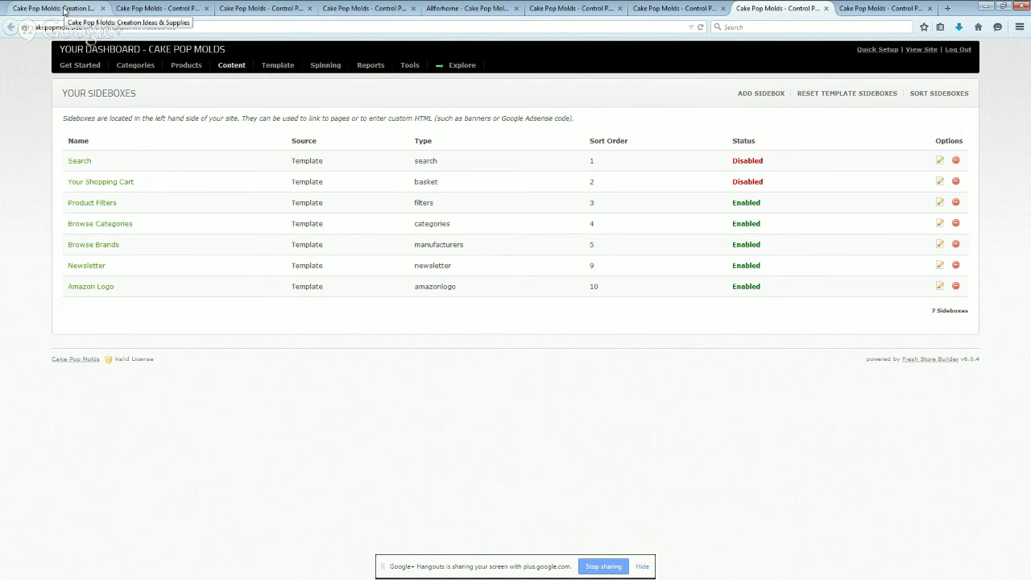
{"action": "left_click", "coordinate": [64, 10]}
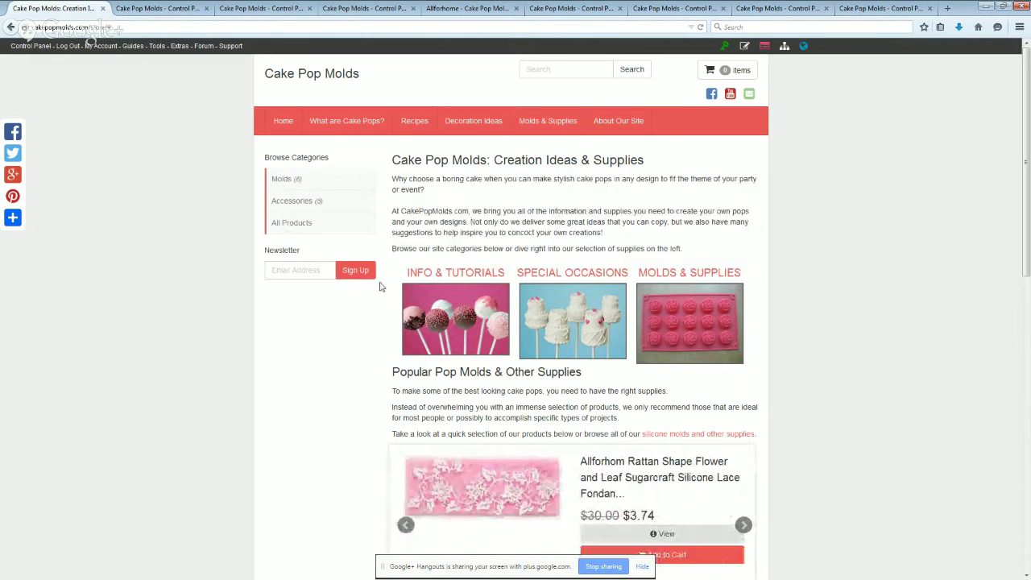
{"action": "left_click", "coordinate": [816, 11]}
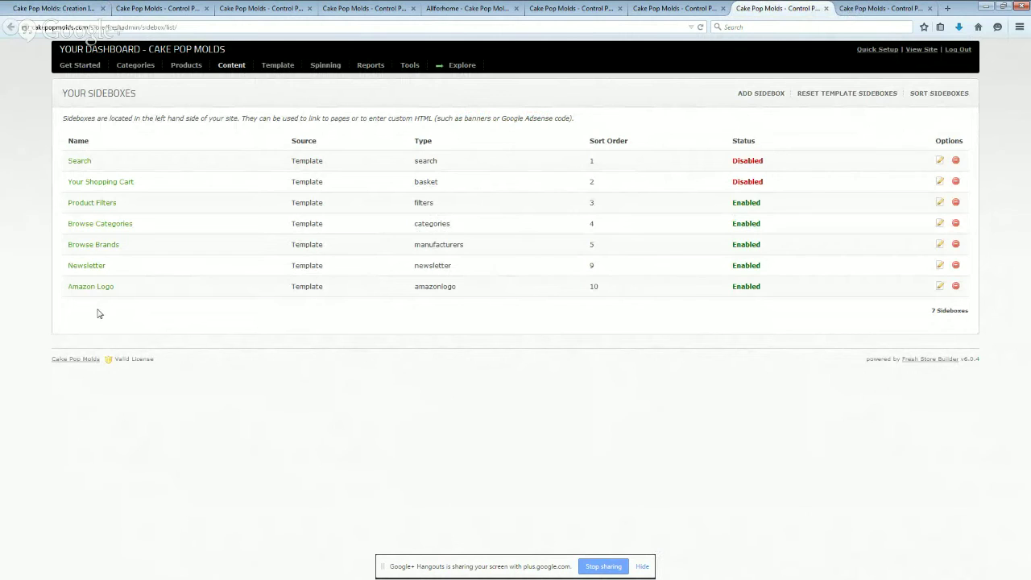
Open the blank Add New Sidebox form and review its 'Only Show on these Pages' options
{"action": "left_click", "coordinate": [862, 7]}
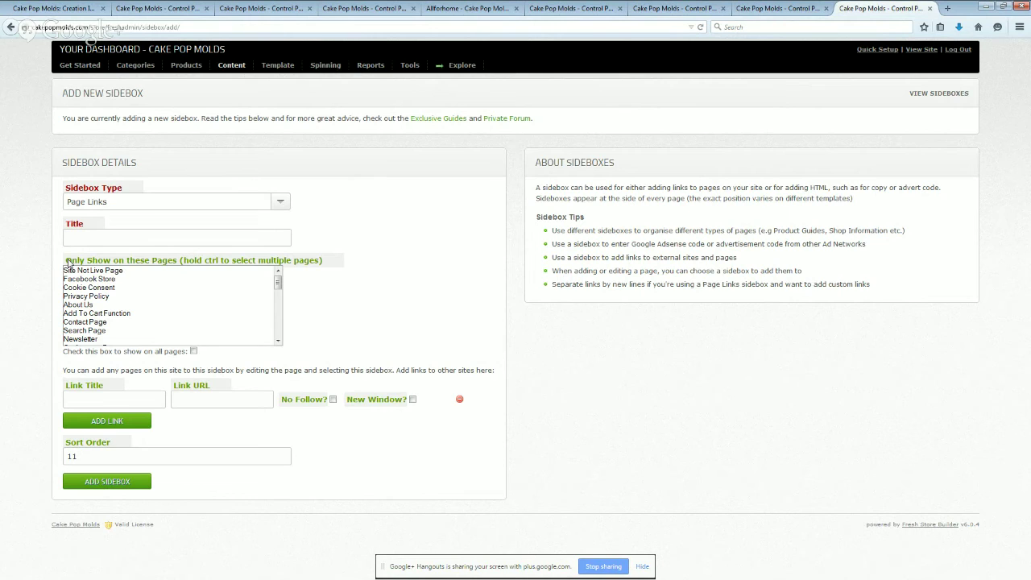
{"action": "left_click_drag", "start_coordinate": [67, 261], "coordinate": [177, 261]}
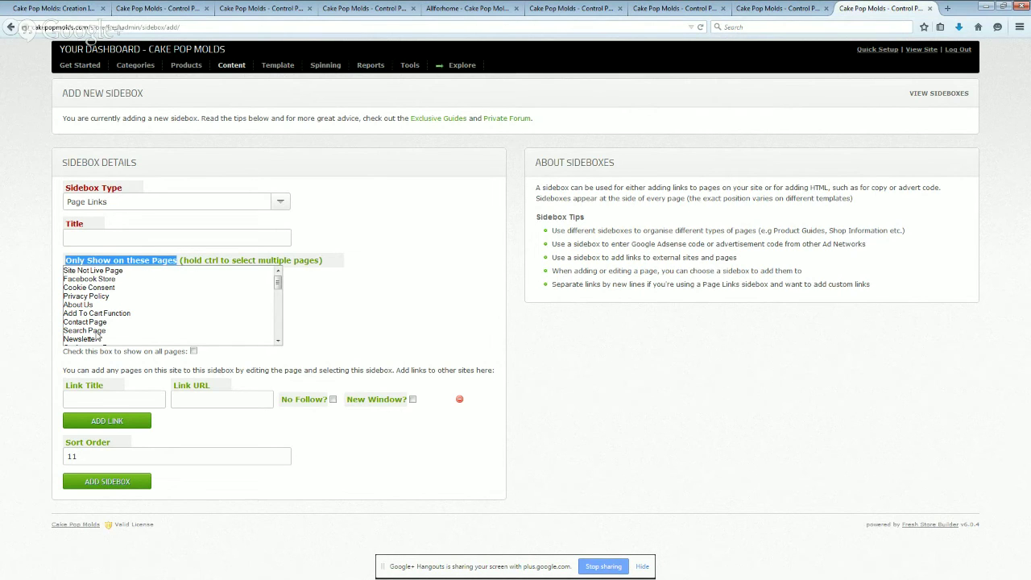
{"action": "mouse_move", "coordinate": [278, 284]}
{"action": "left_mouse_down"}
{"action": "mouse_move", "coordinate": [278, 314]}
{"action": "mouse_move", "coordinate": [282, 283]}
{"action": "left_mouse_up"}
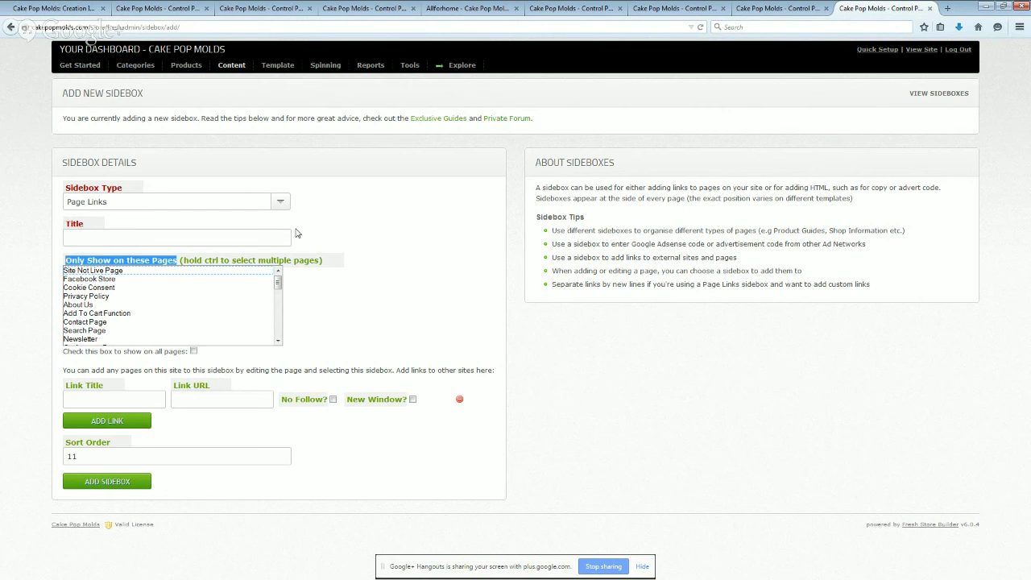
Return to the live Cake Pop Molds storefront homepage
{"action": "left_click", "coordinate": [51, 13]}
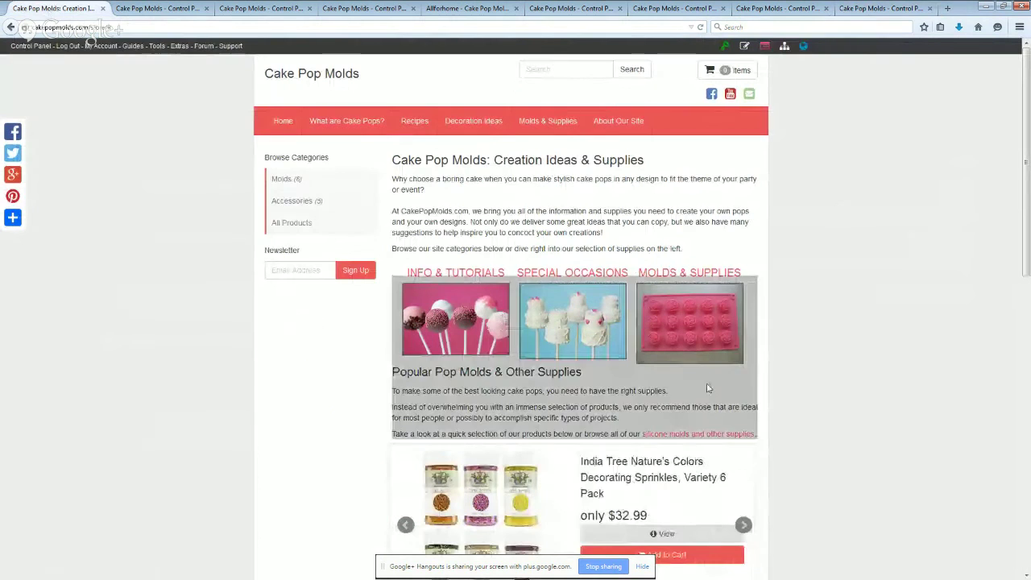